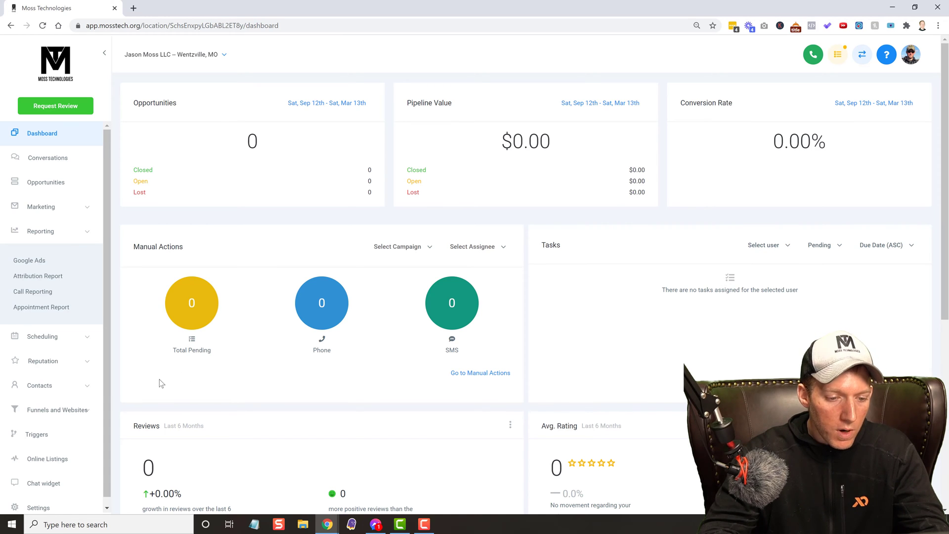
- Create a new trigger named "SMS Trigger For Cheatsheet"
click(37, 435)
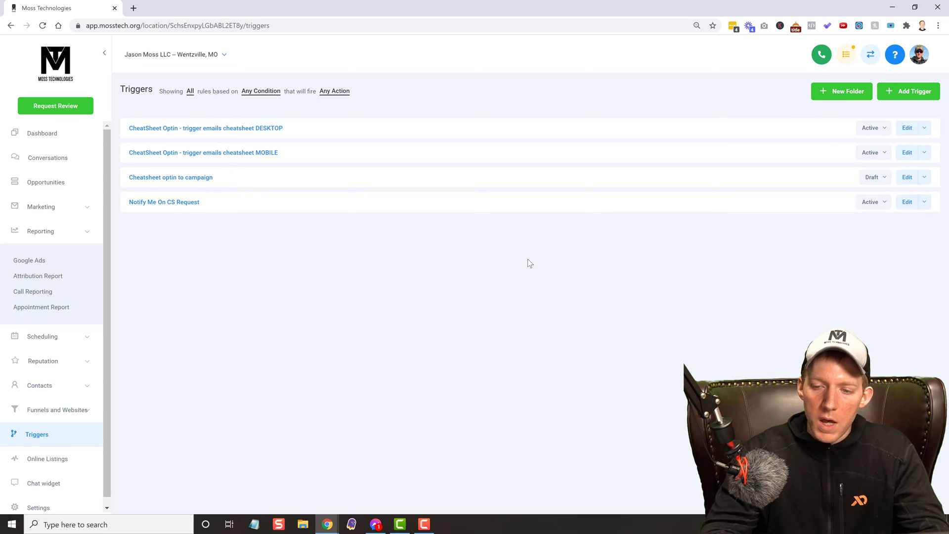
click(912, 95)
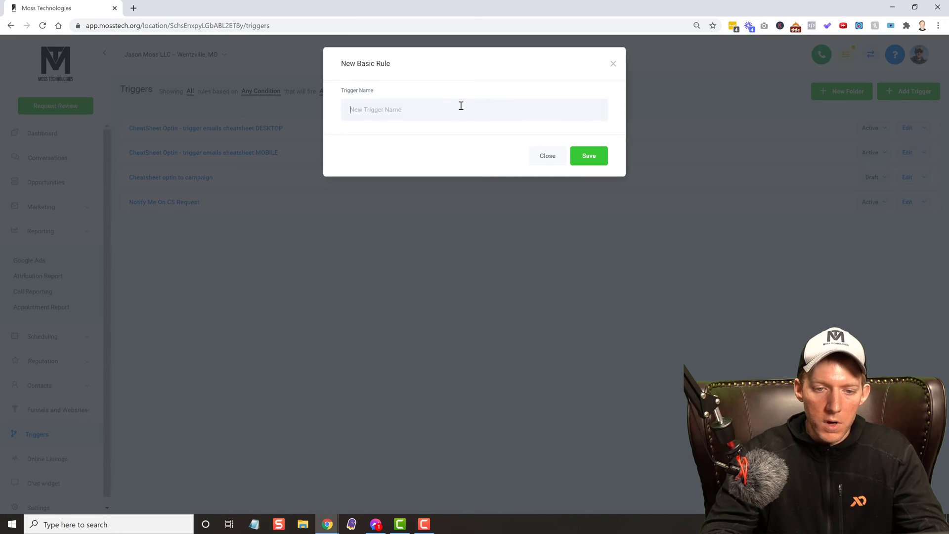
text(SMS Trigger For Cheatsheet)
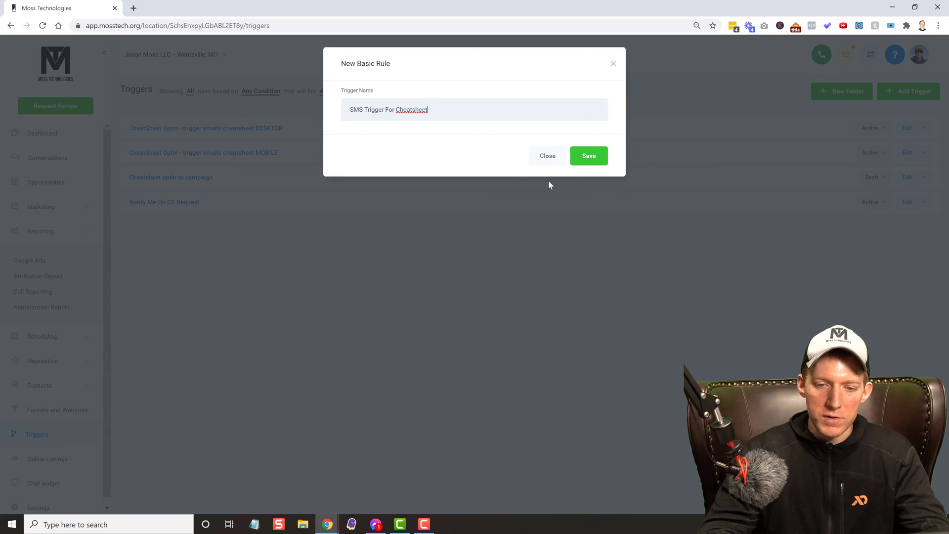
click(582, 161)
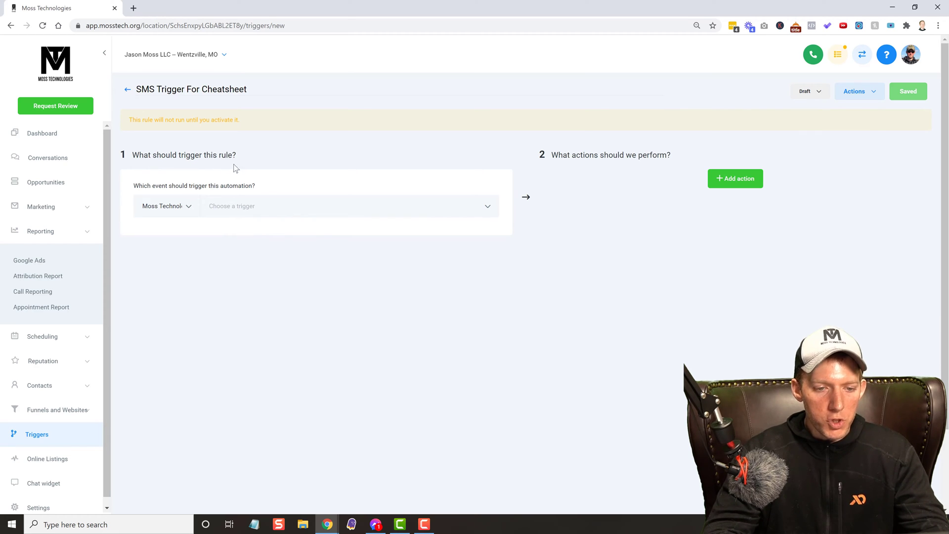
- Set the event that starts the automation to Customer Replied
click(288, 212)
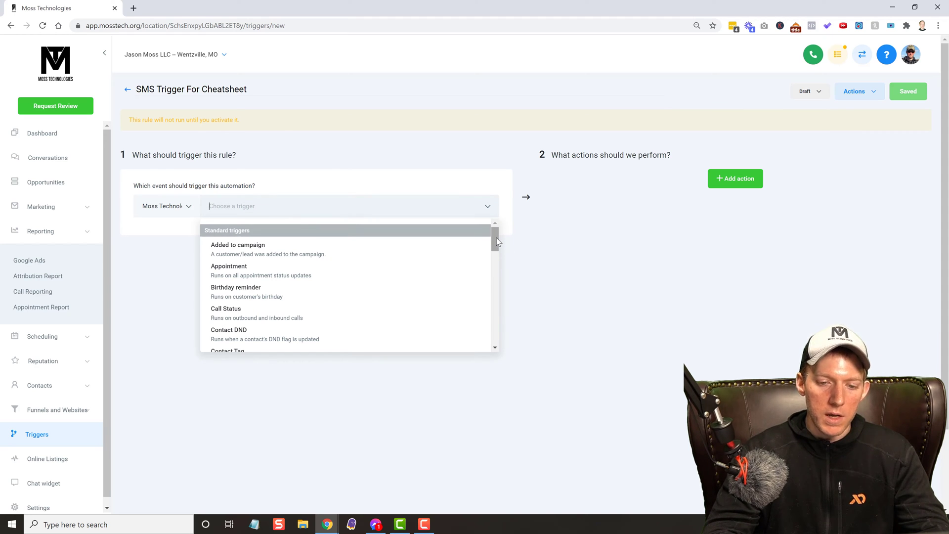
drag(496, 238, 497, 304)
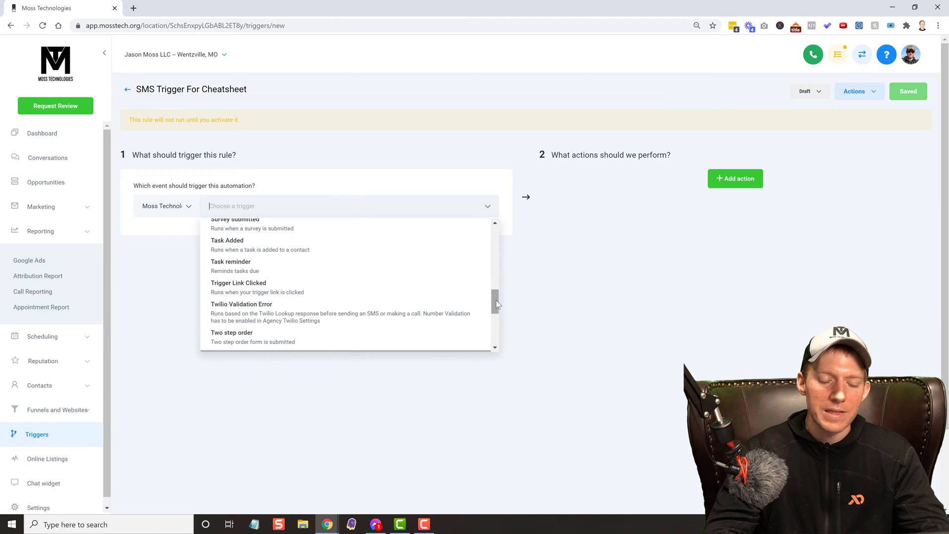
drag(496, 304, 501, 254)
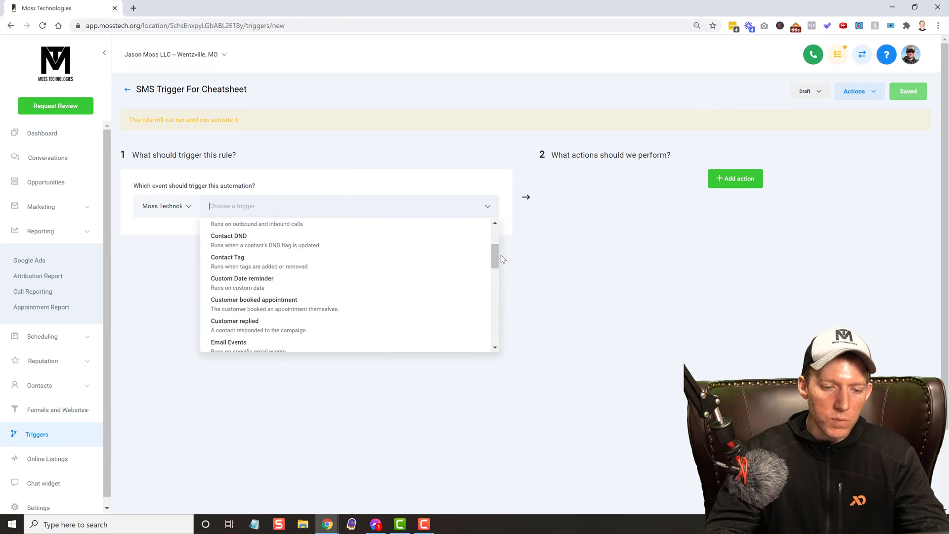
click(275, 327)
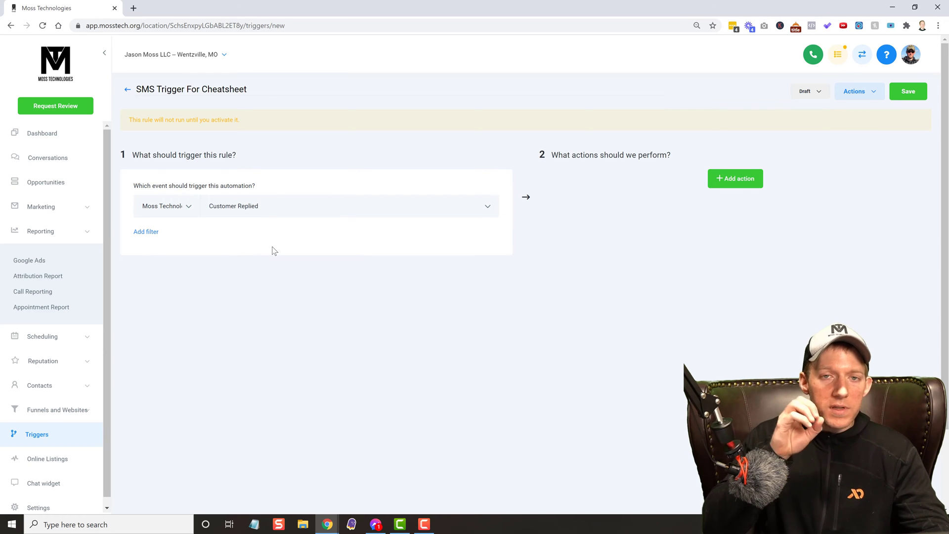
- Add a Reply Channel filter to the trigger and set its reply type to Sms
click(149, 232)
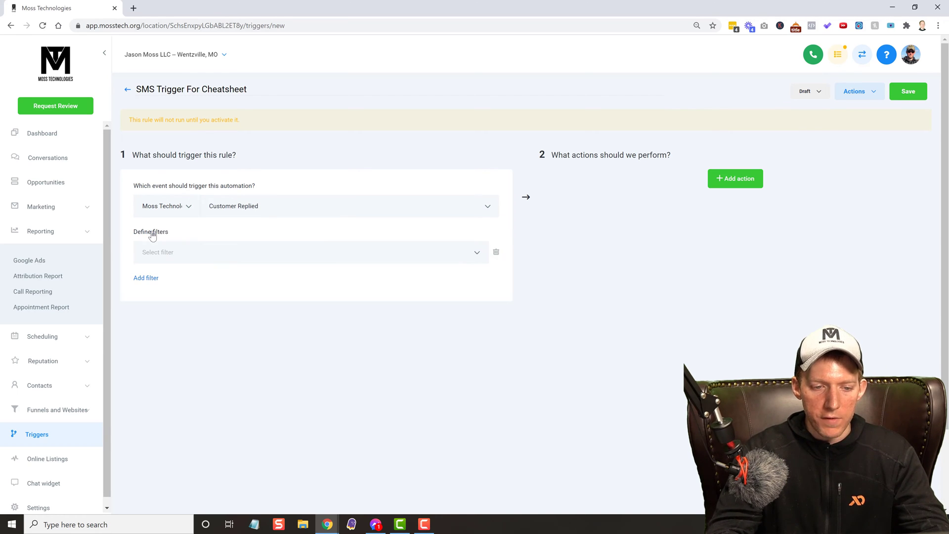
click(214, 249)
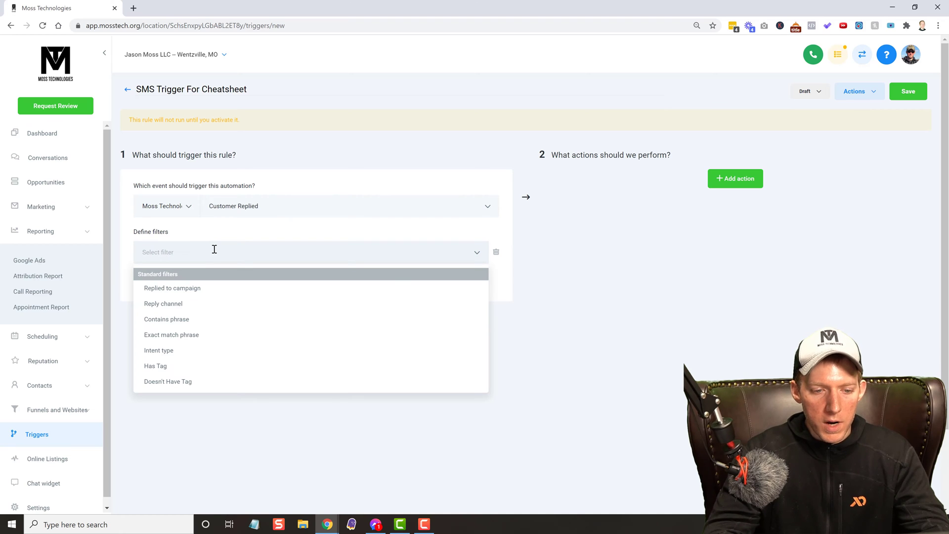
click(201, 306)
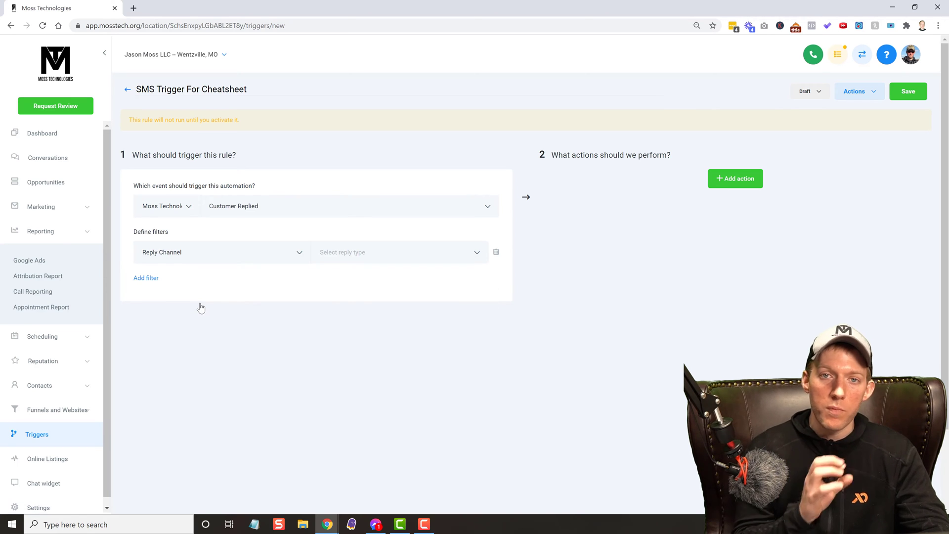
click(350, 255)
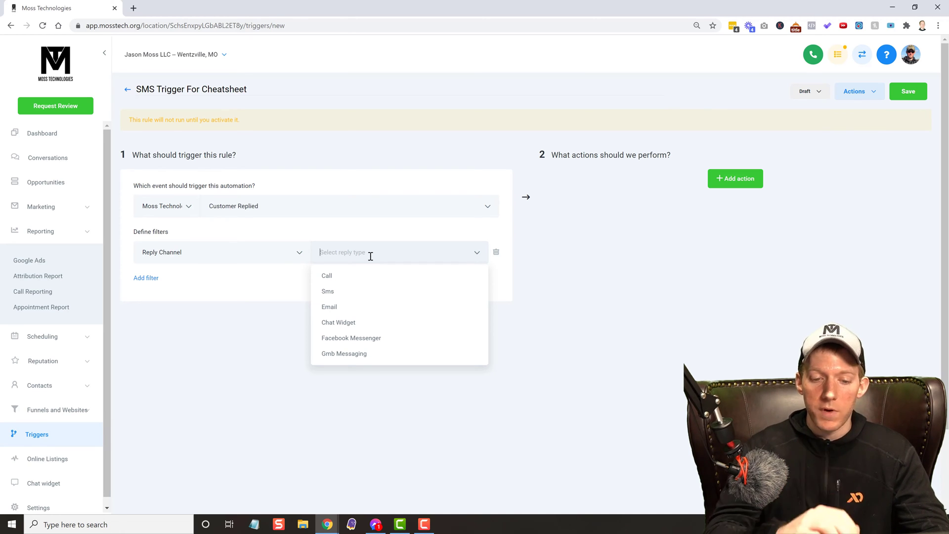
click(350, 297)
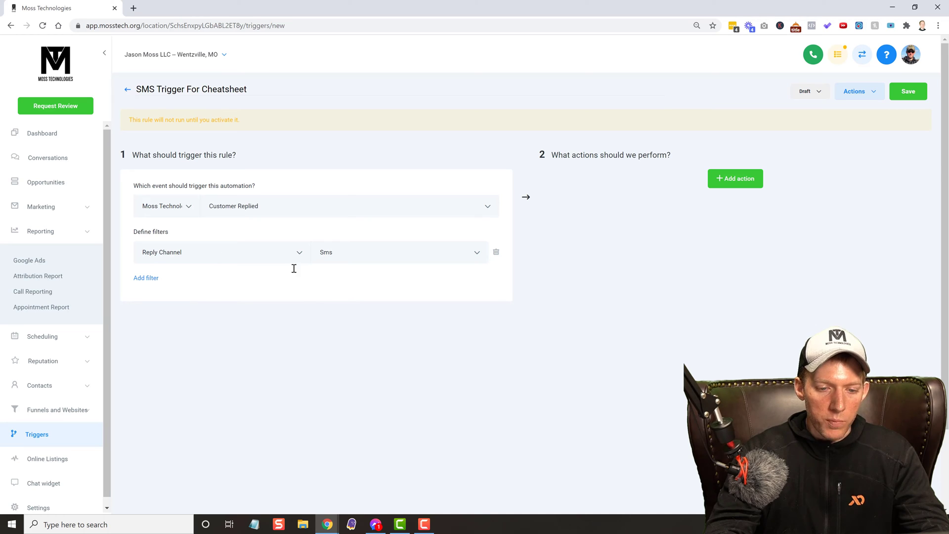
- Add a second filter, In Phone Number, and choose the account's business phone number for it
click(150, 280)
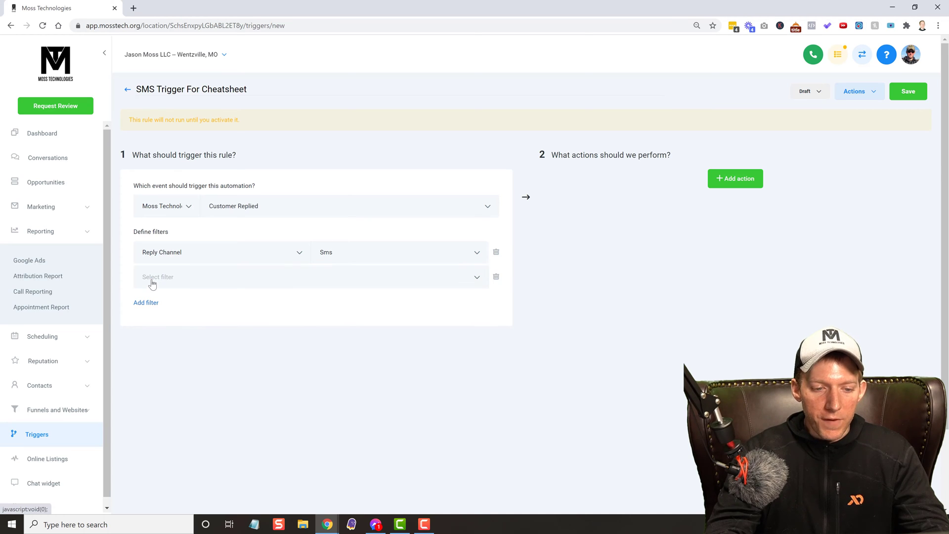
click(190, 275)
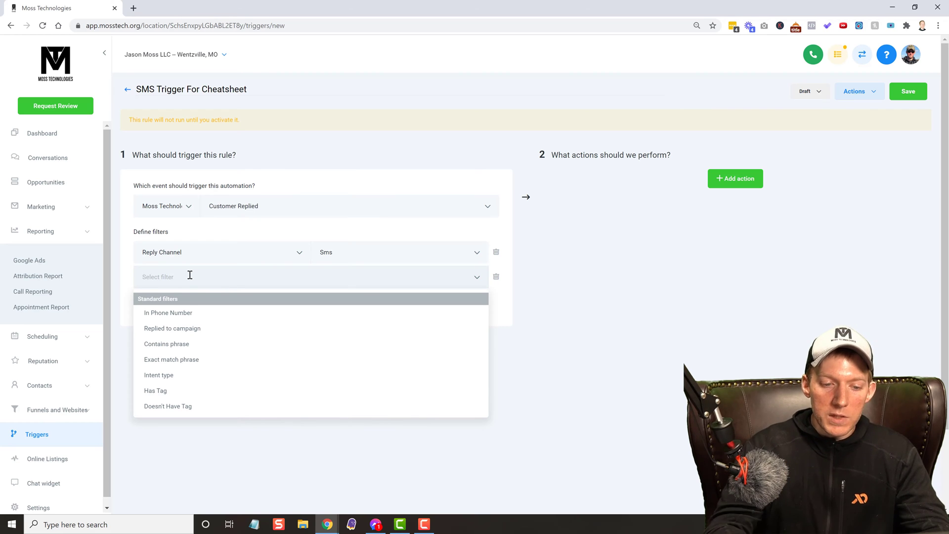
click(190, 312)
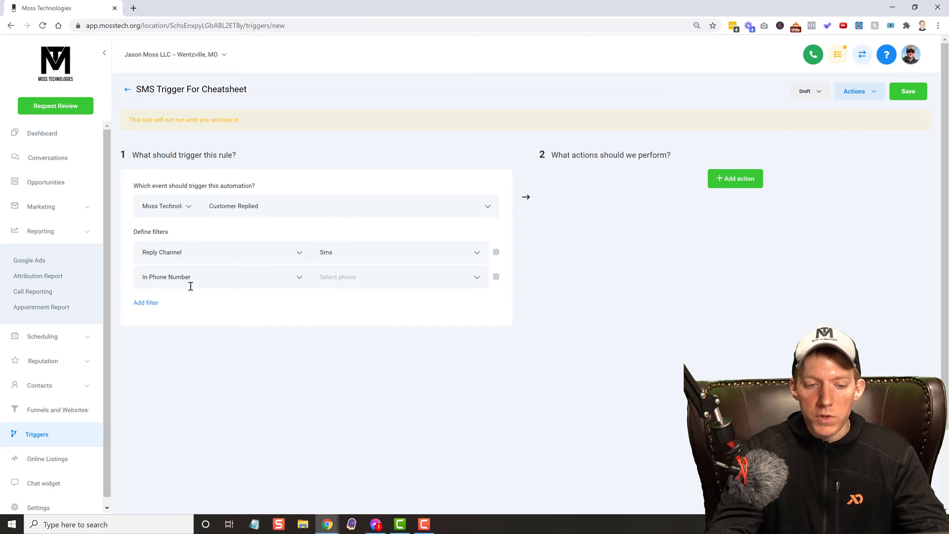
click(254, 280)
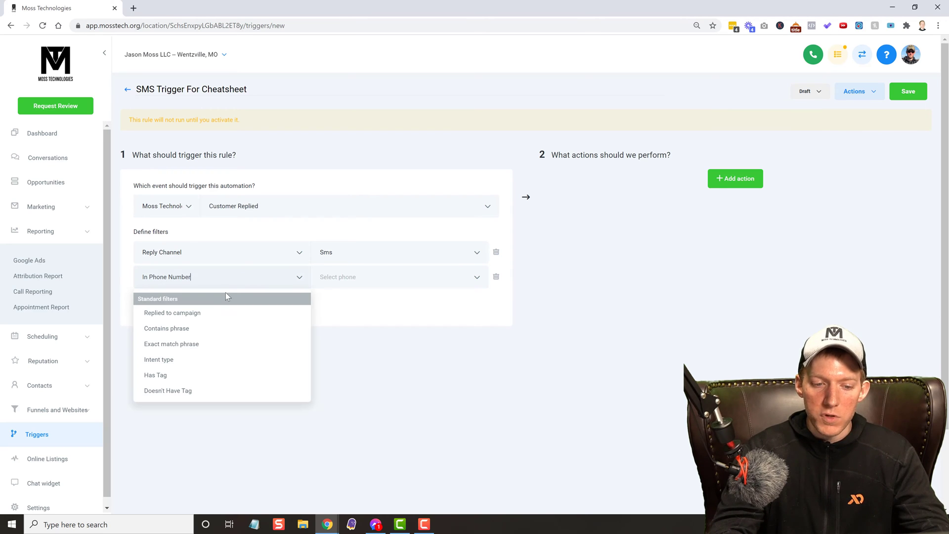
click(253, 281)
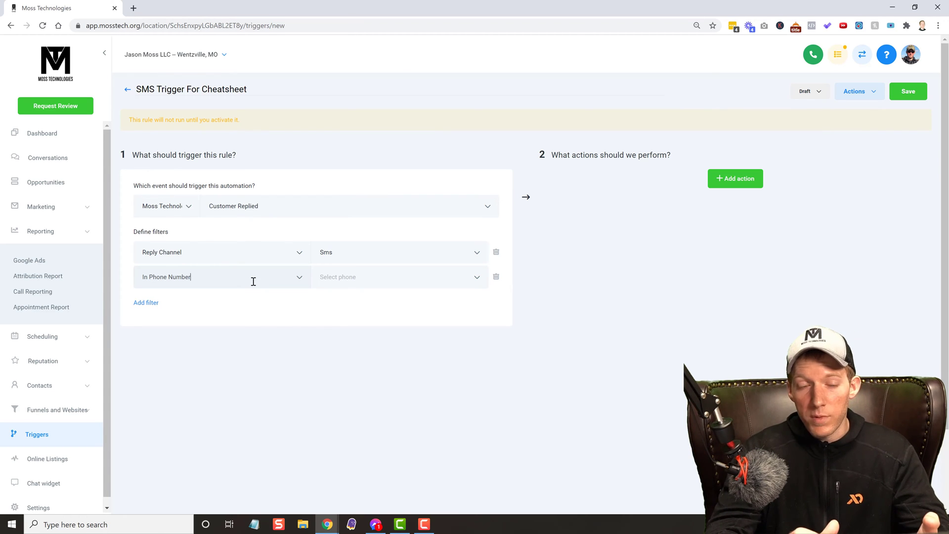
click(367, 281)
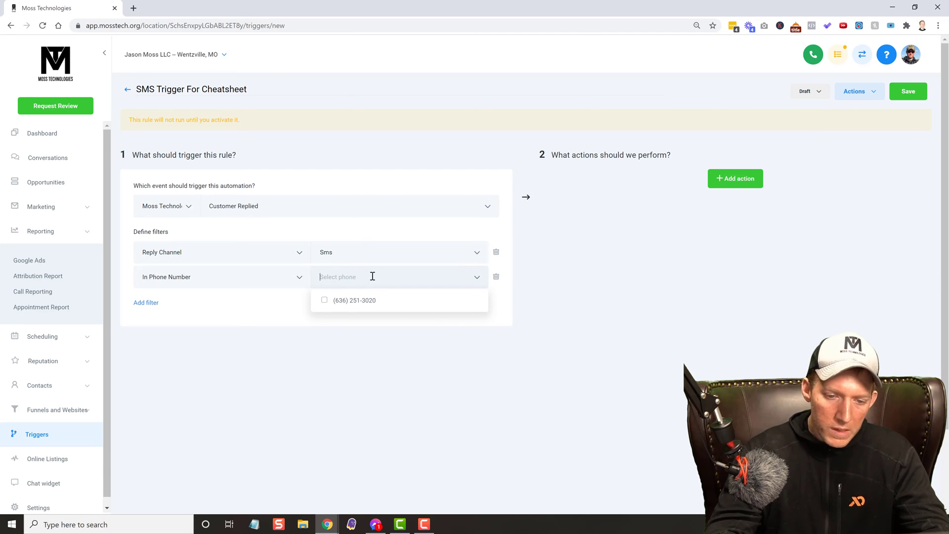
click(325, 300)
click(271, 305)
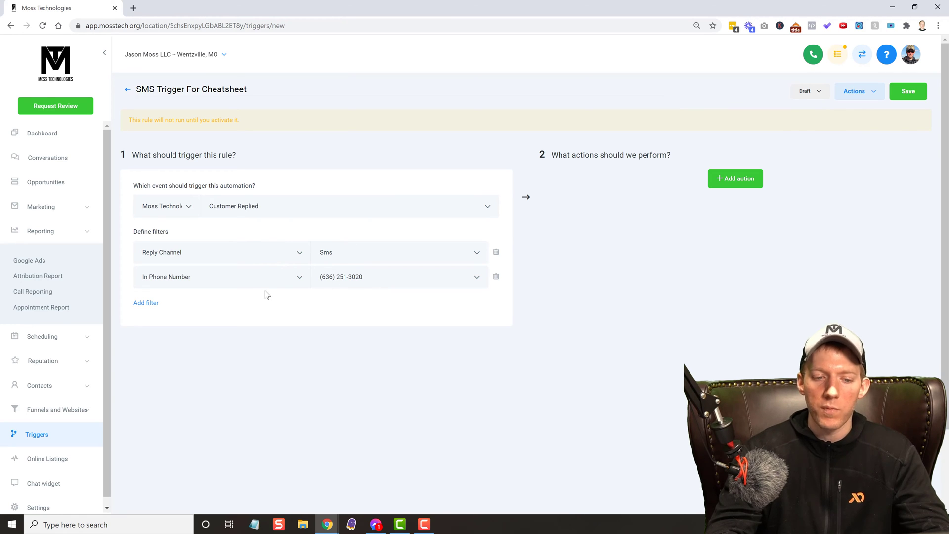
- Add a third filter, Contains Phrase, with the phrase "cheatsheet"
click(145, 303)
click(217, 302)
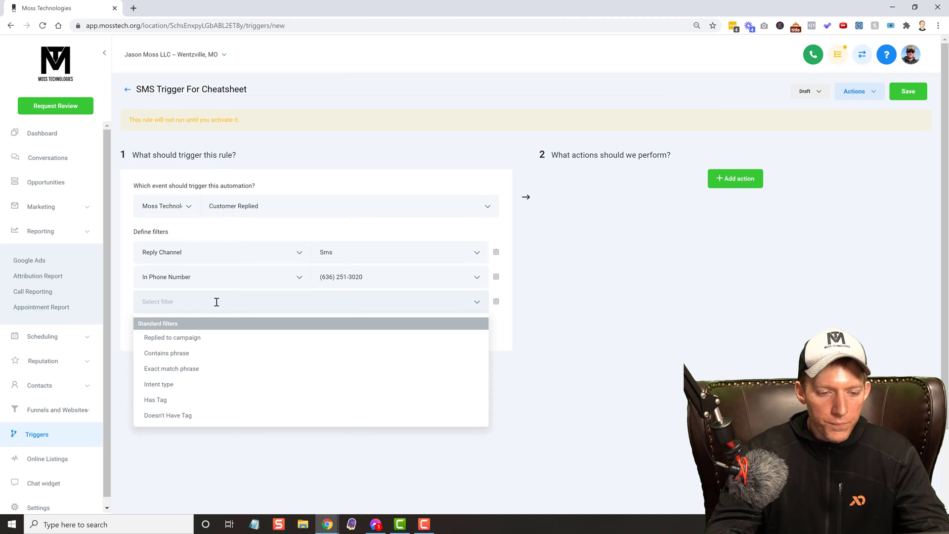
click(203, 354)
click(346, 309)
text(cheatsheet)
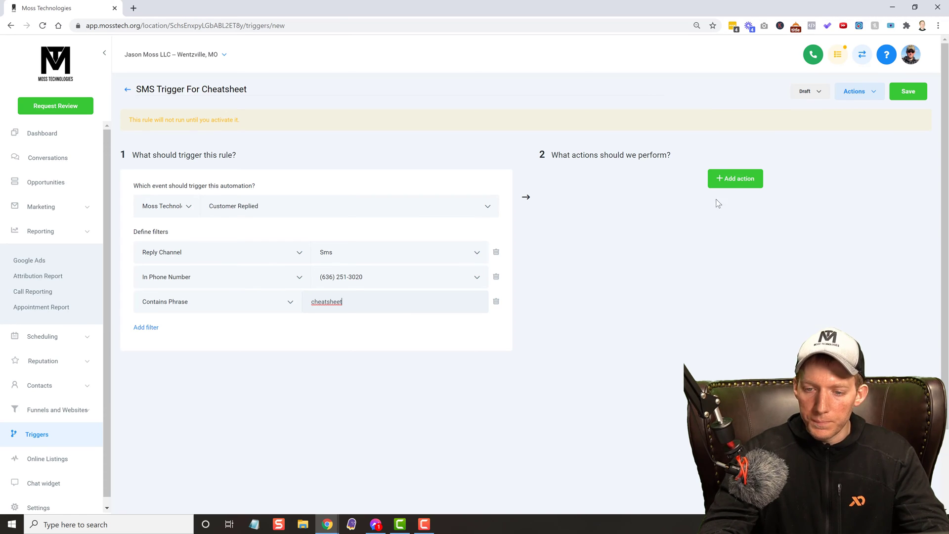
- Add an action to the trigger and set it to Send SMS
click(736, 180)
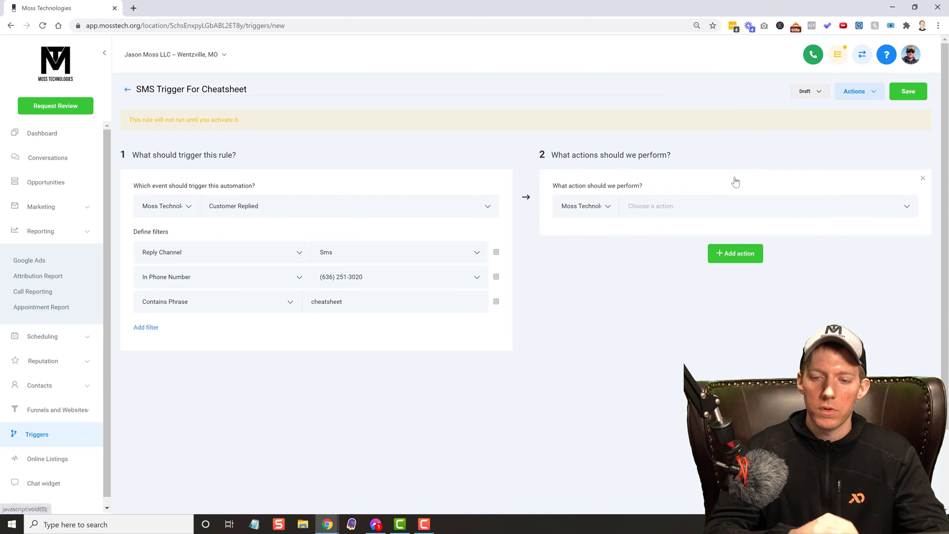
click(705, 209)
drag(915, 241, 915, 266)
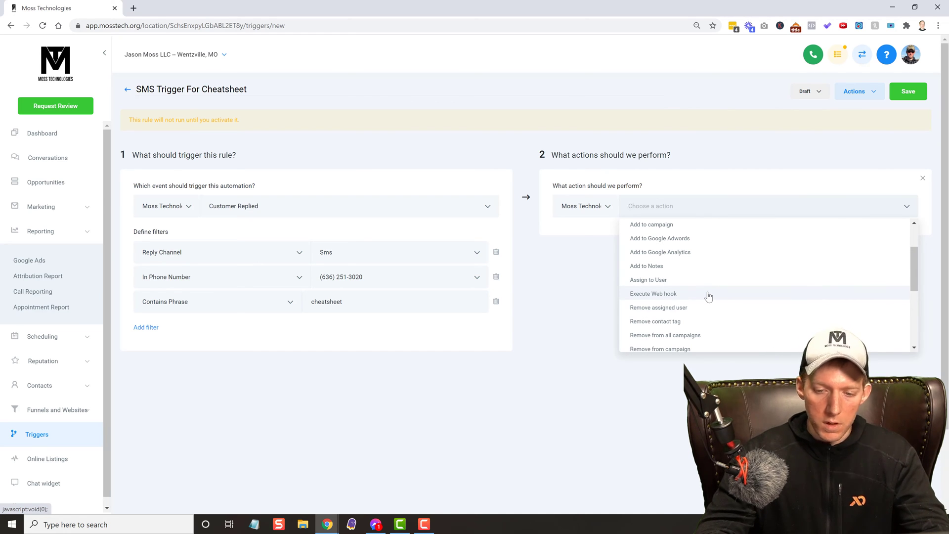
scroll(708, 296, down, 3)
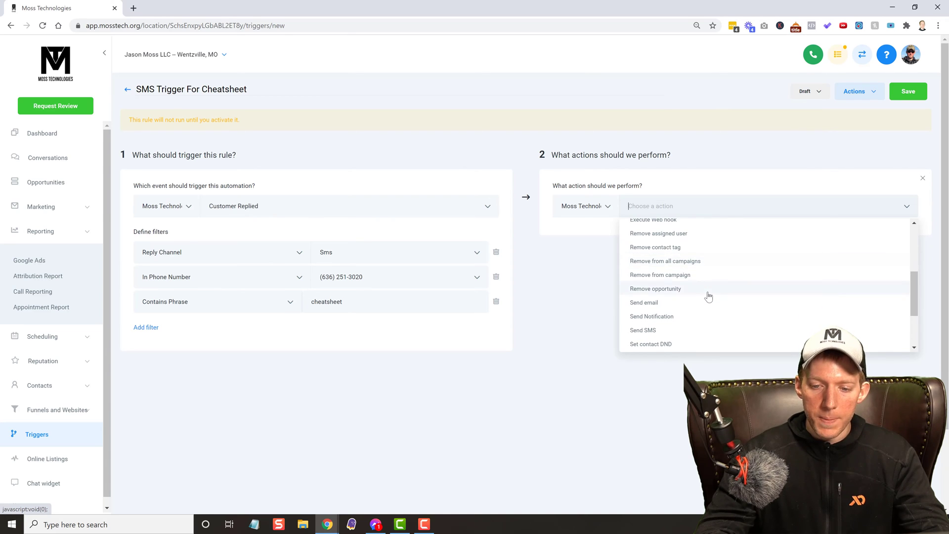
scroll(709, 296, down, 1)
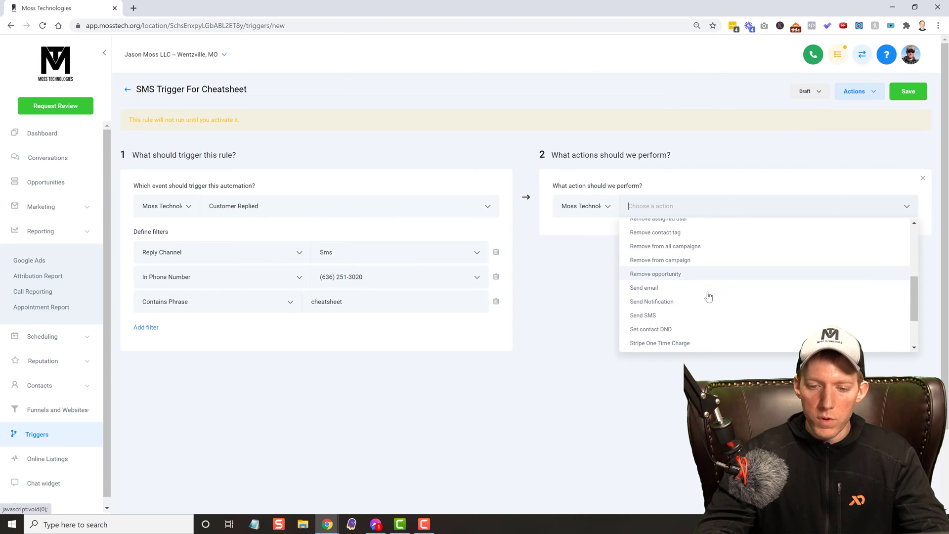
click(667, 310)
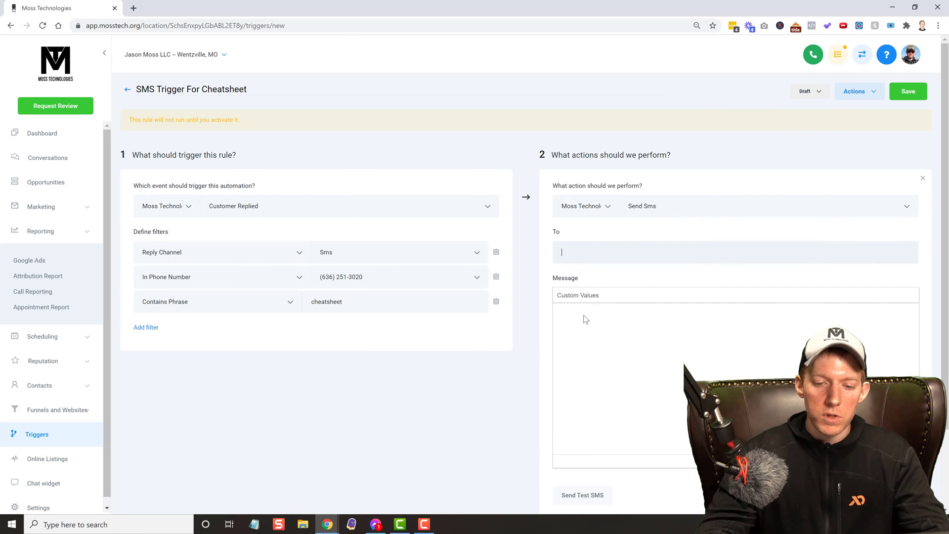
- Insert the contact's Phone custom value in the message body and copy {{contact.phone}} into the SMS recipient field
click(584, 300)
mouse_move(585, 337)
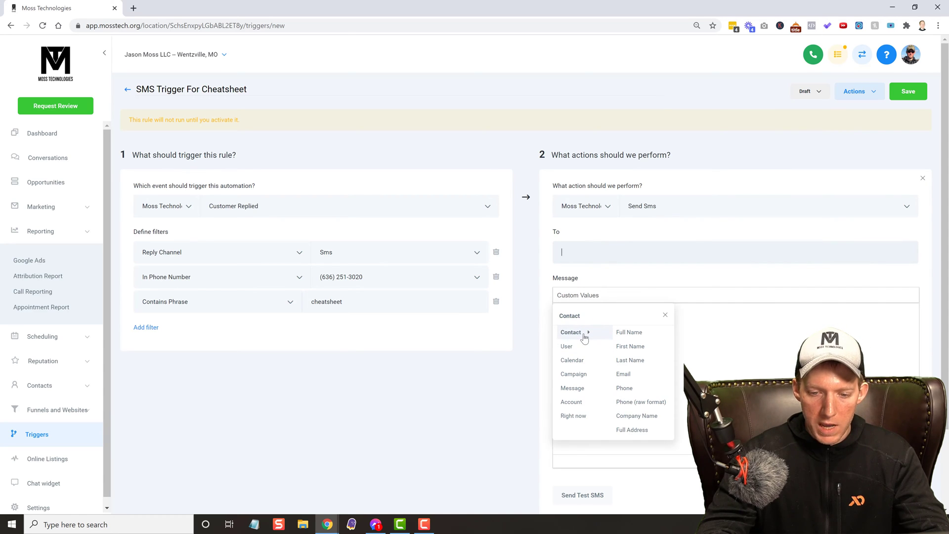
click(635, 390)
key(ctrl+a)
key(ctrl+c)
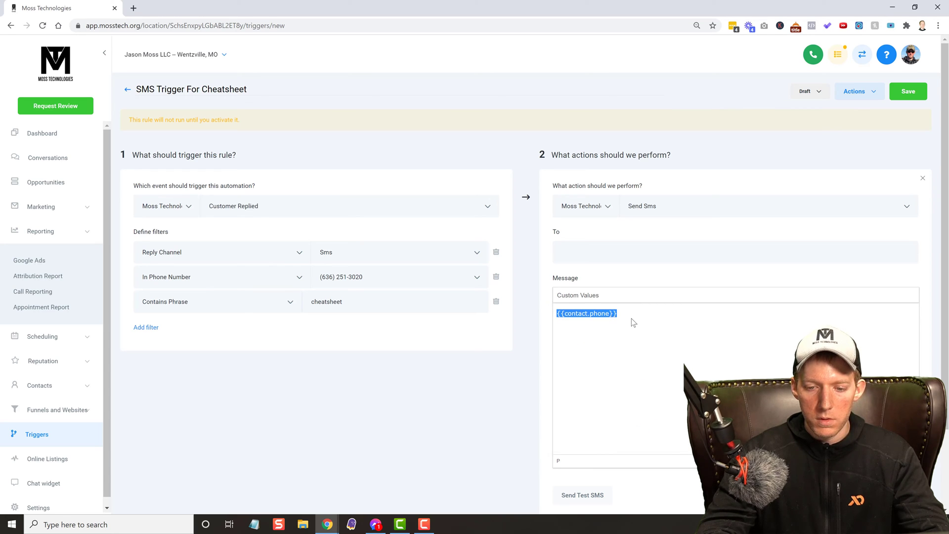
click(618, 249)
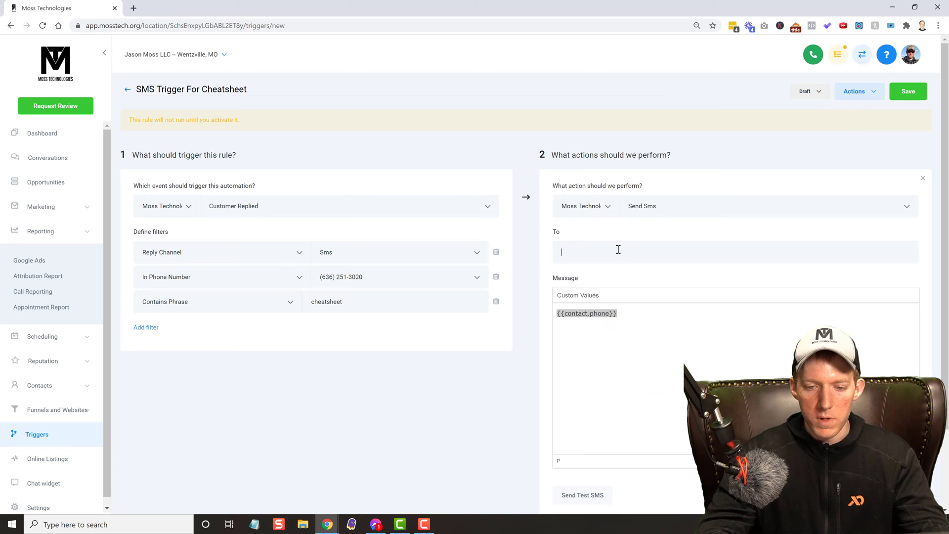
key(ctrl+v)
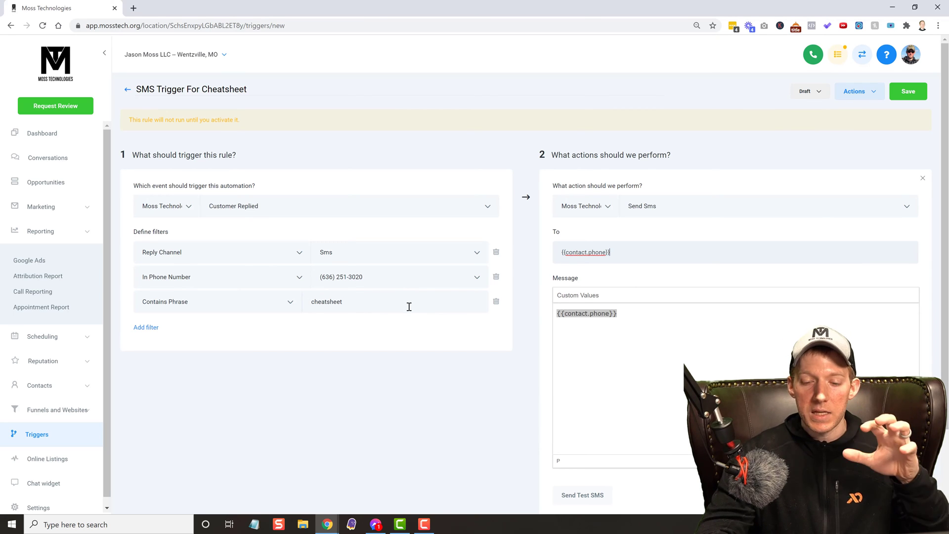
click(638, 329)
key(ctrl+a)
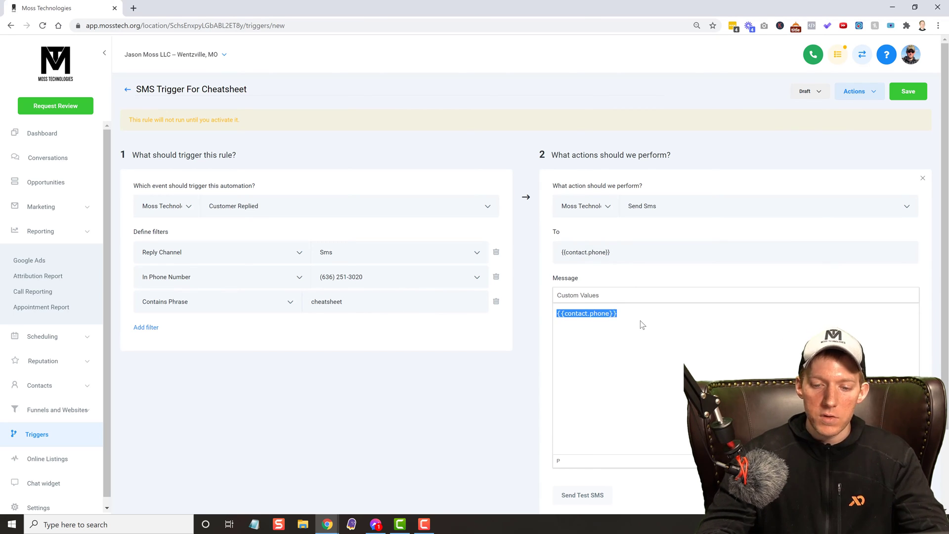
key(BackSpace)
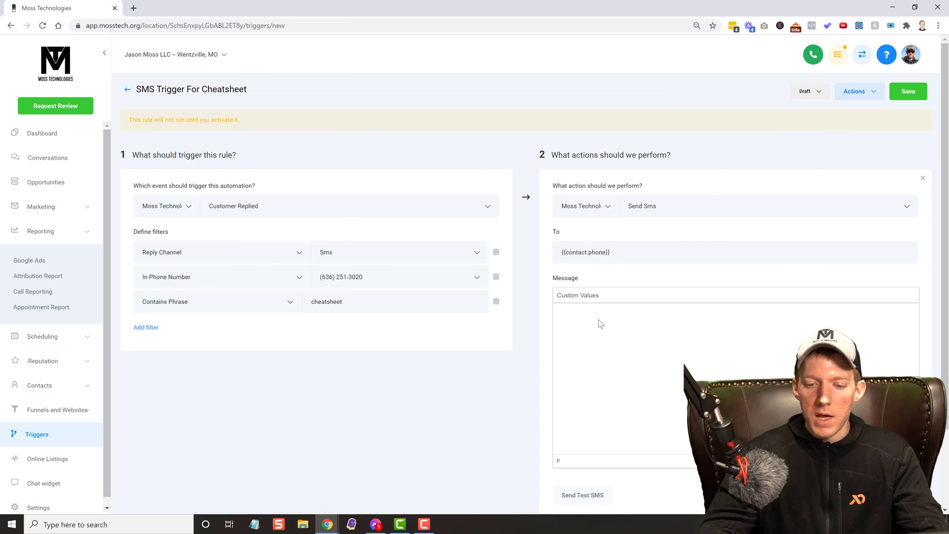
text(Here is your Essential Tools Cheatsheet! https://go.jasonmoss.org/downloadcheatsheet)
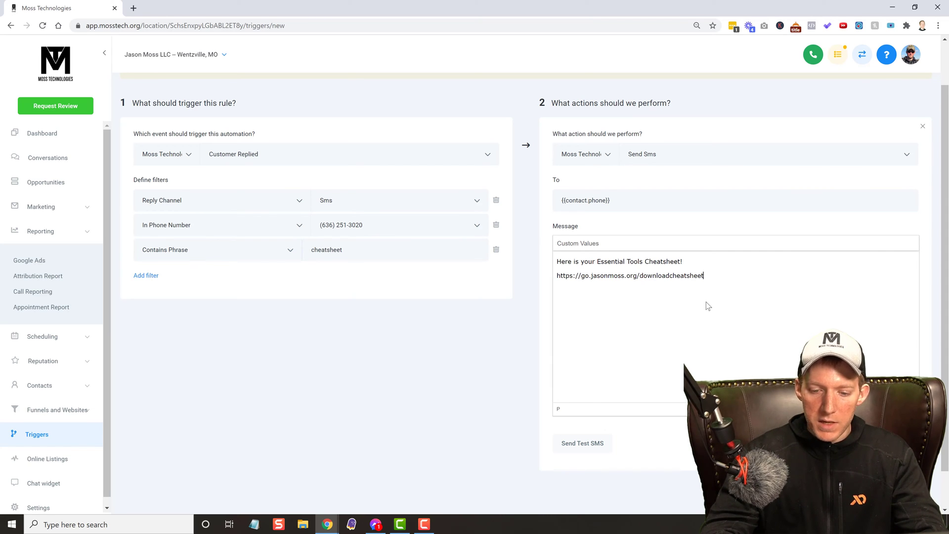
scroll(707, 304, down, 1)
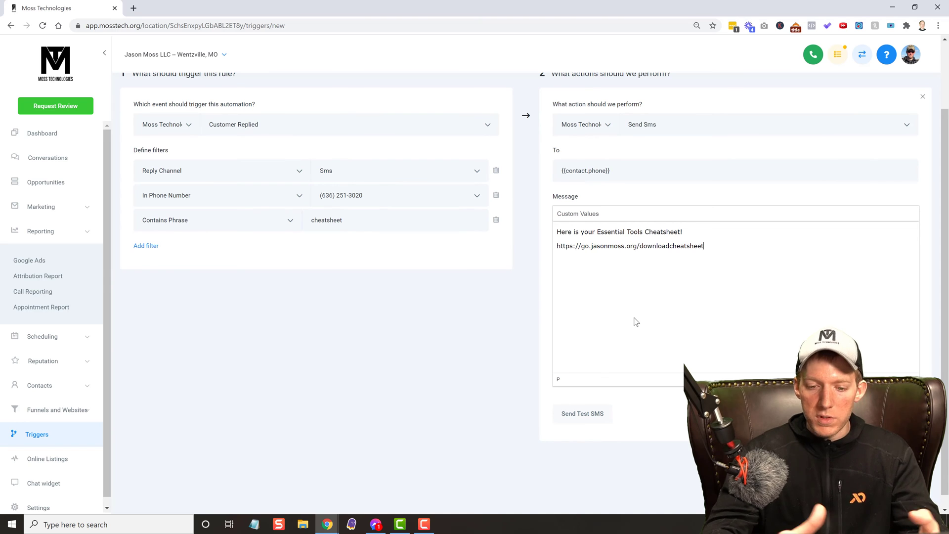
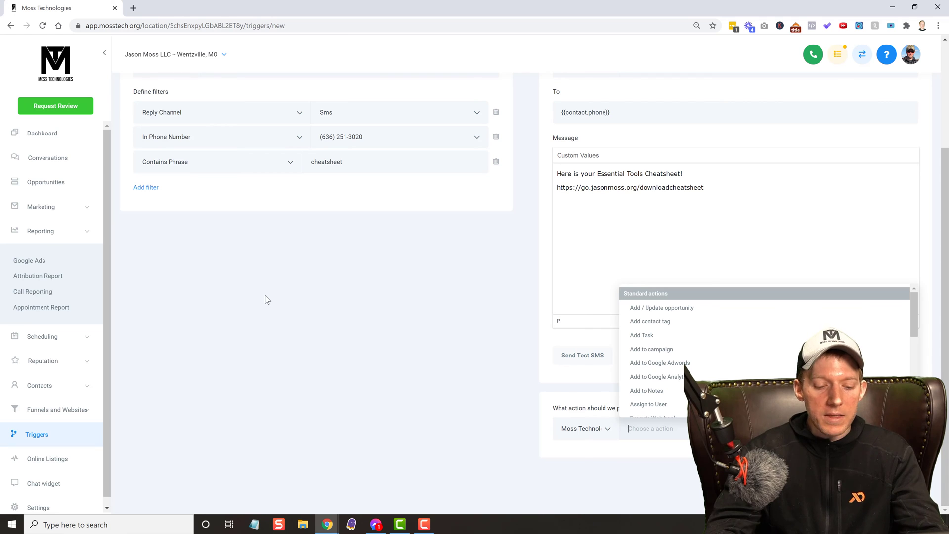
- Set the trigger's second action to Add Contact Tag and assign the existing smscheatsheet tag
click(671, 326)
scroll(653, 405, down, 1)
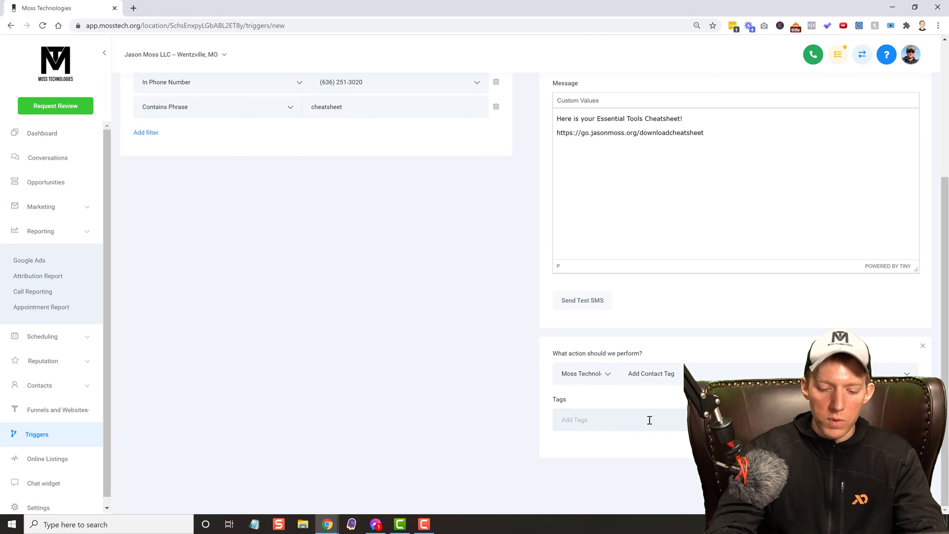
text(sms)
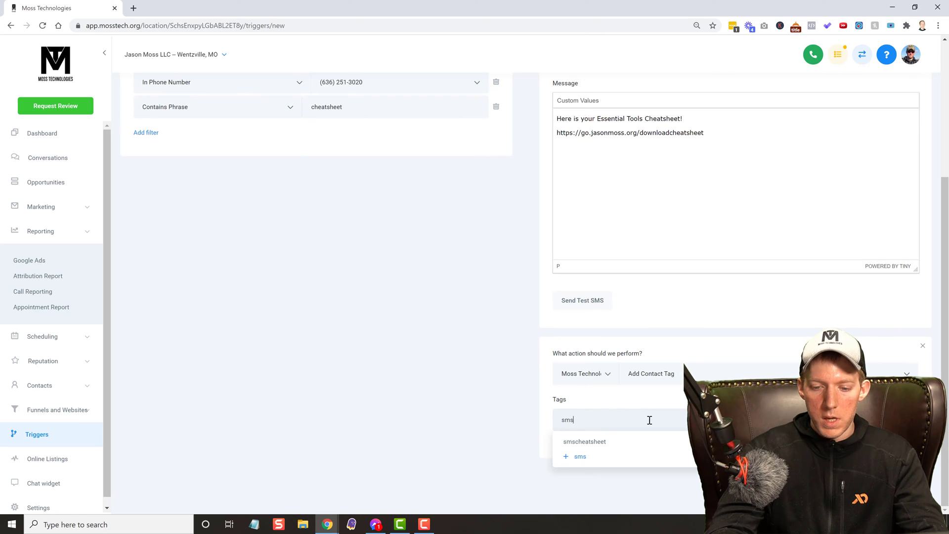
click(609, 446)
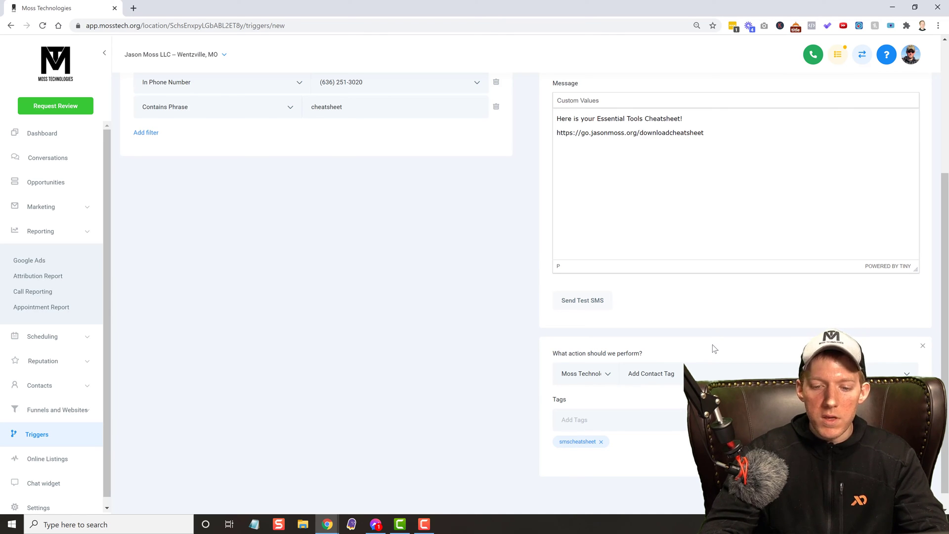
scroll(713, 345, down, 1)
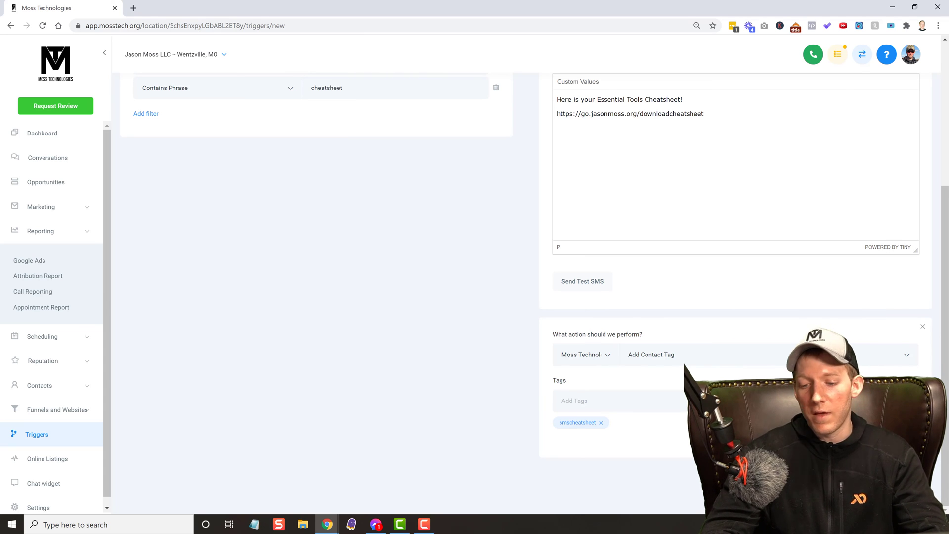
- Save the cheatsheet SMS trigger and change its status from Draft to active
scroll(432, 258, up, 5)
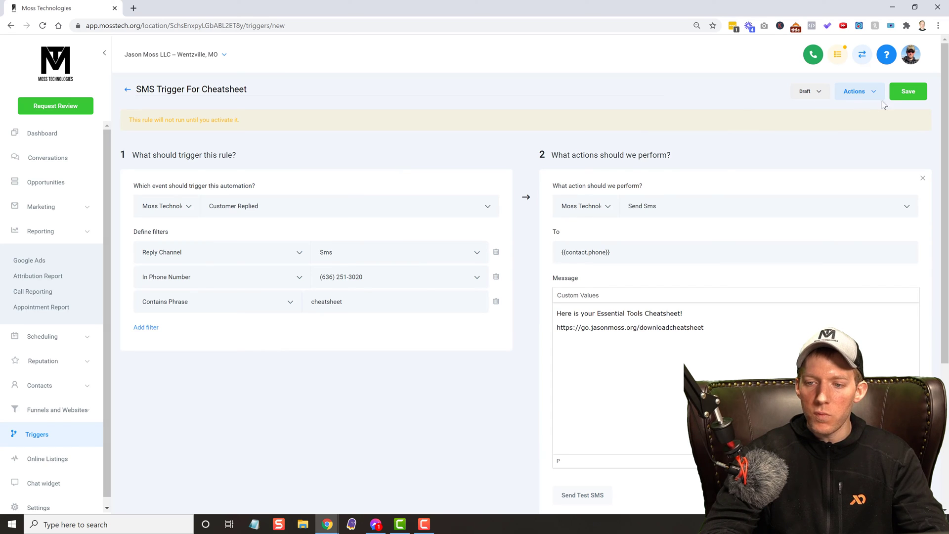
click(908, 93)
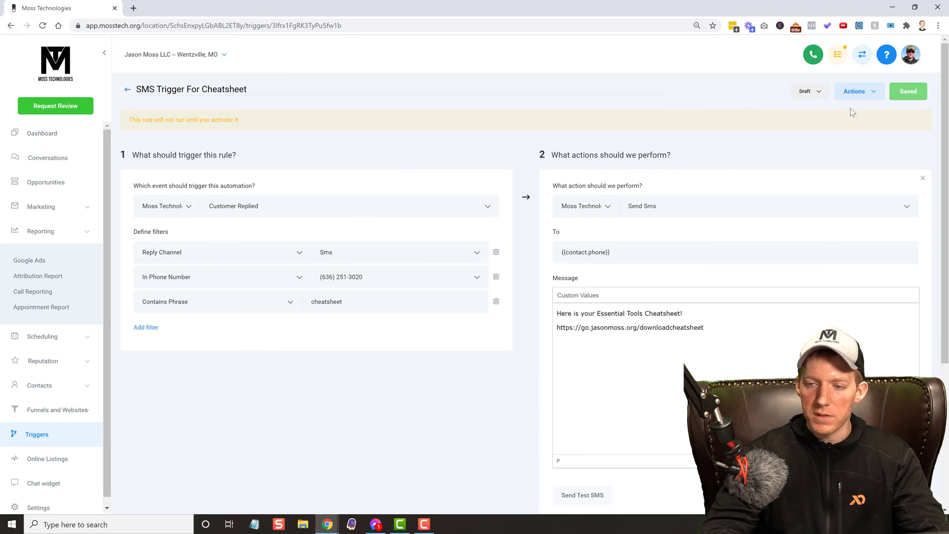
click(811, 92)
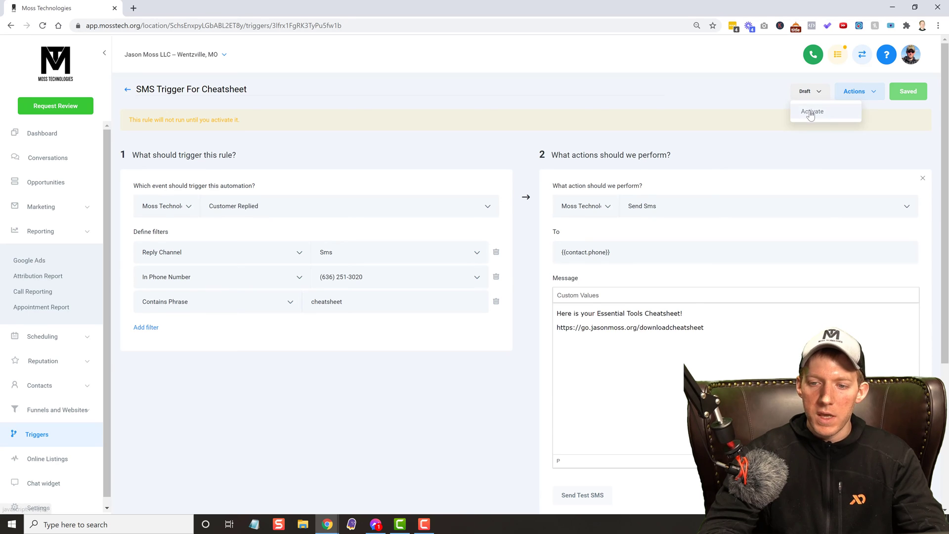
click(811, 113)
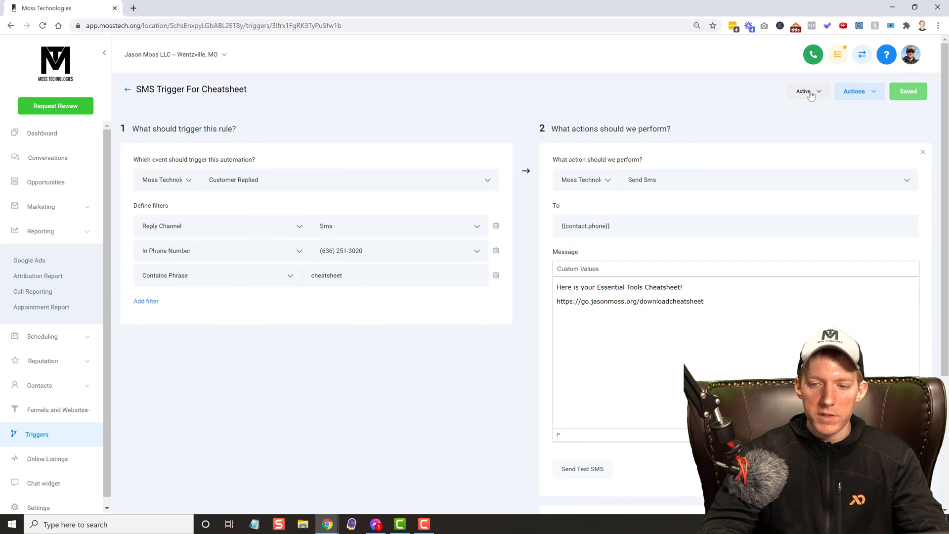